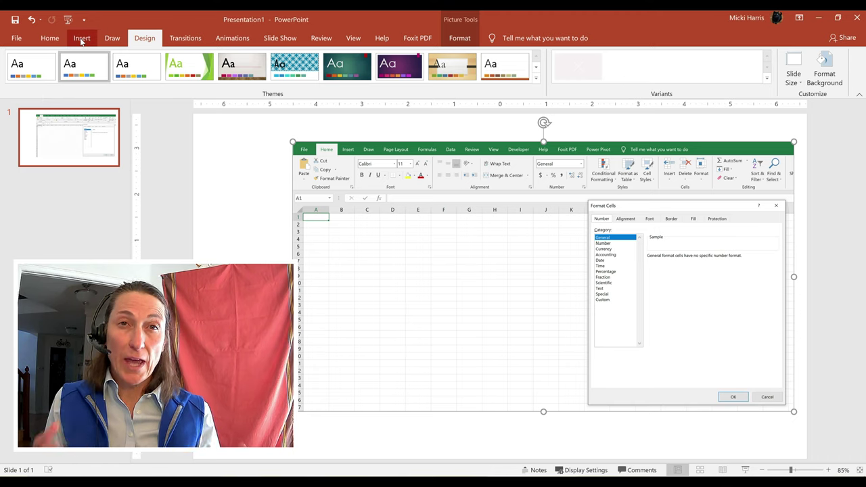
Step: Draw a rectangle about 0.61" high and 0.73" wide around the Home tab in the Excel screenshot
left_click(81, 38)
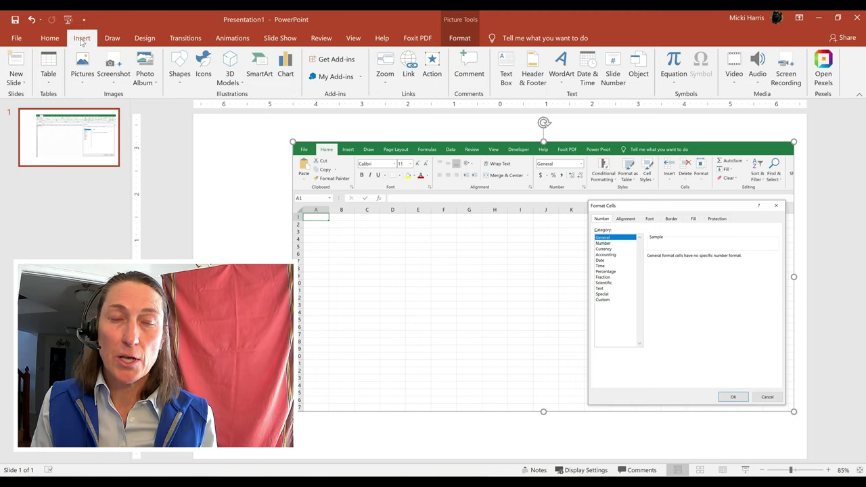
left_click(180, 74)
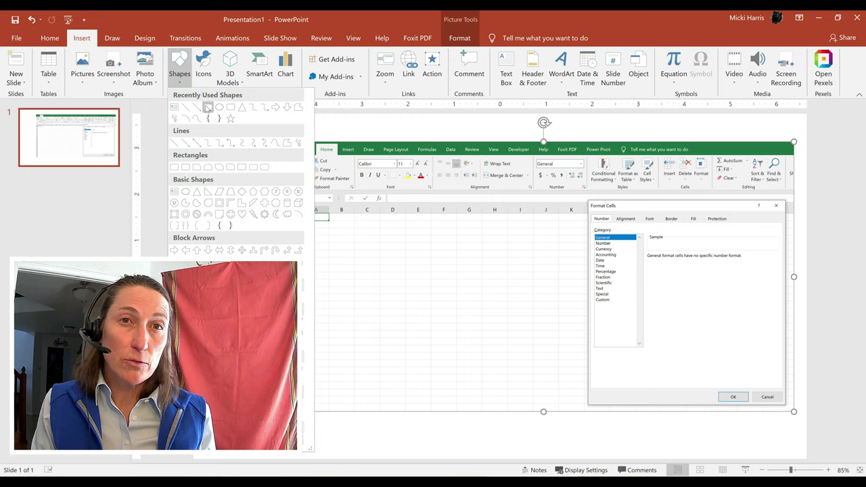
left_click(206, 108)
left_click_drag(310, 135, 344, 165)
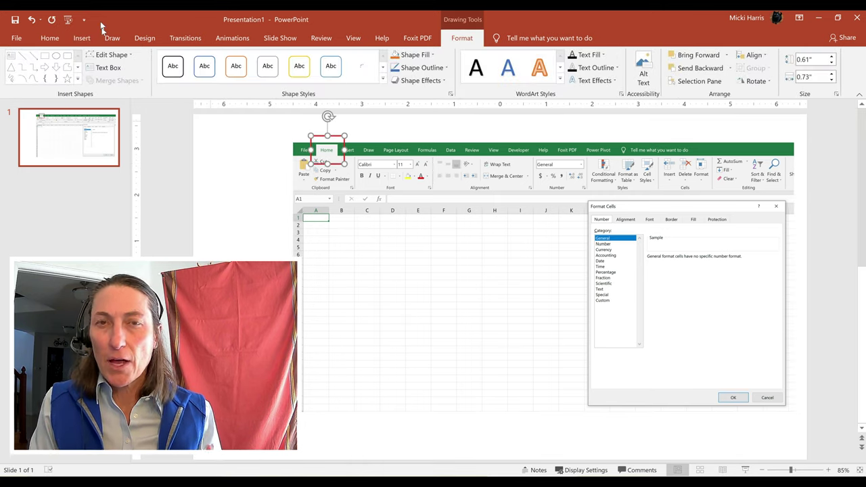
Step: Draw a right block arrow about 0.39" high and 0.68" wide pointing at the Format Cells category list in the screenshot
left_click(112, 39)
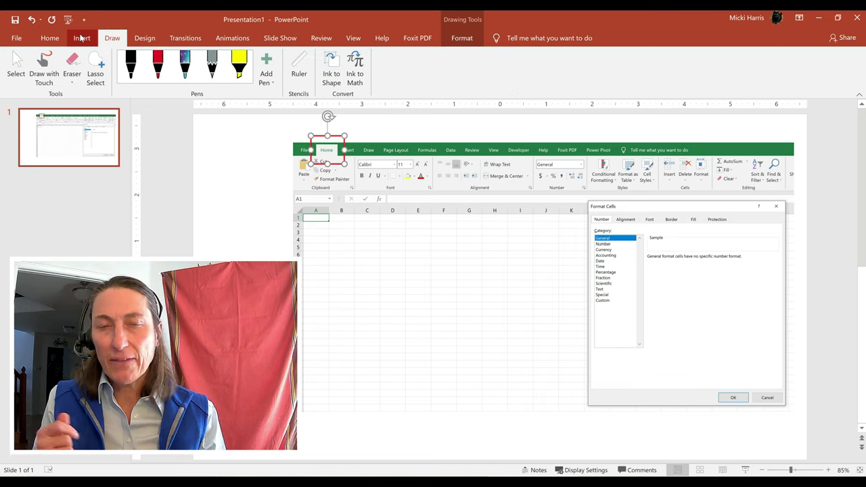
left_click(82, 38)
left_click(180, 71)
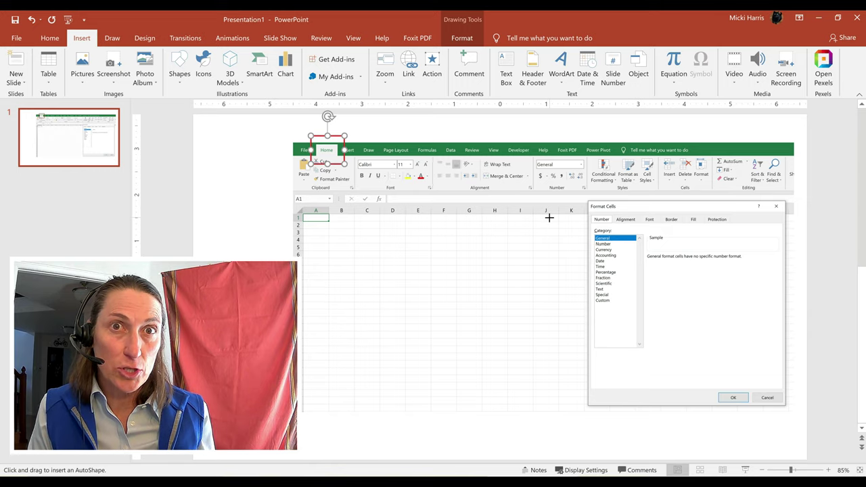
mouse_move(549, 217)
left_mouse_down()
mouse_move(548, 232)
mouse_move(579, 234)
mouse_move(576, 252)
left_mouse_up()
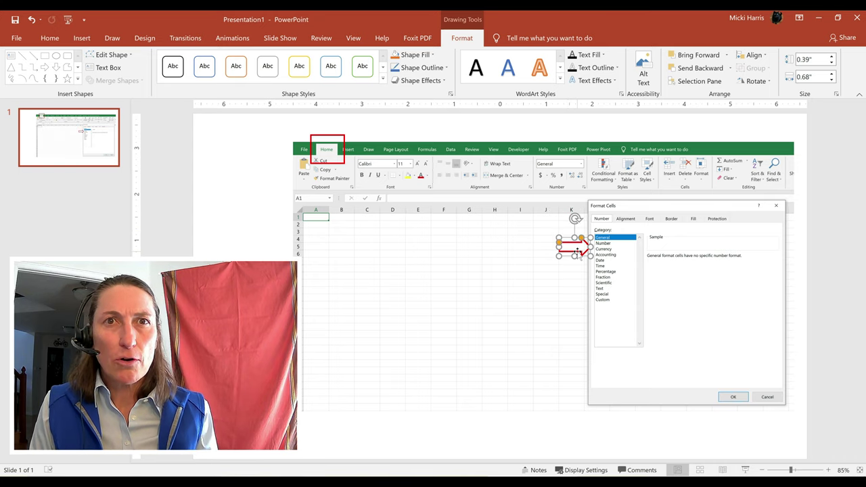
Step: Draw an oval about 0.32" high and 0.45" wide around the number format dropdown arrow in the screenshot, and deselect it
left_click(81, 37)
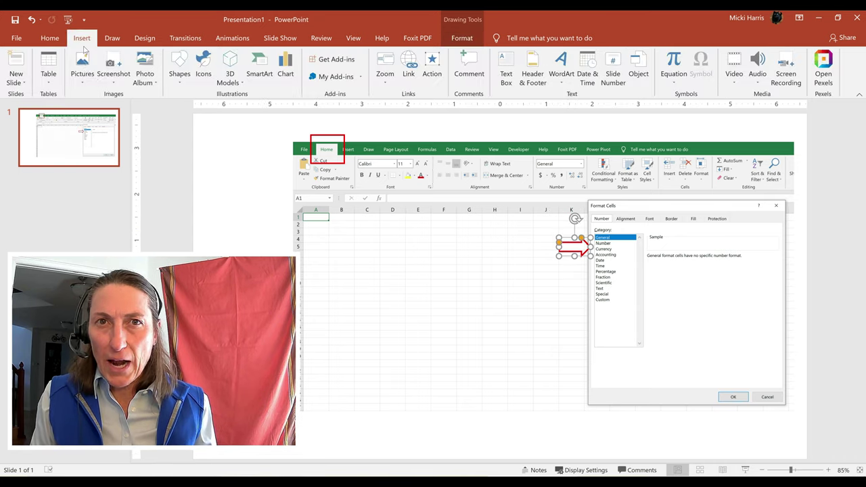
left_click(180, 68)
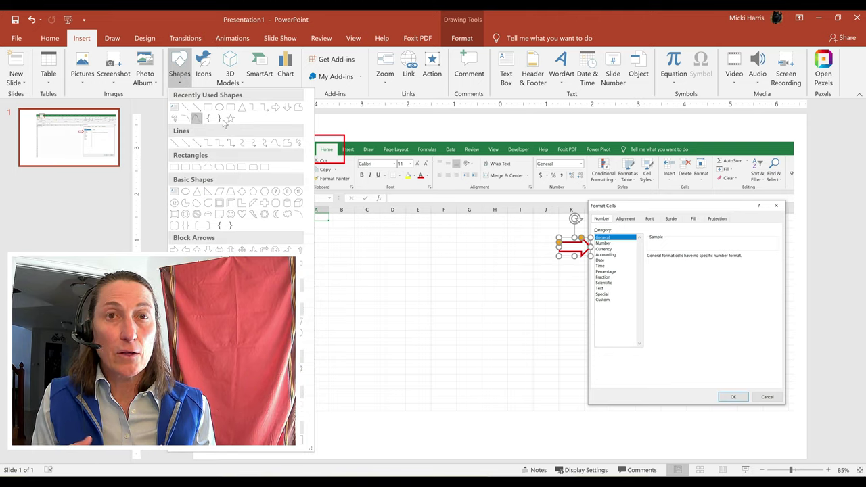
left_click(220, 106)
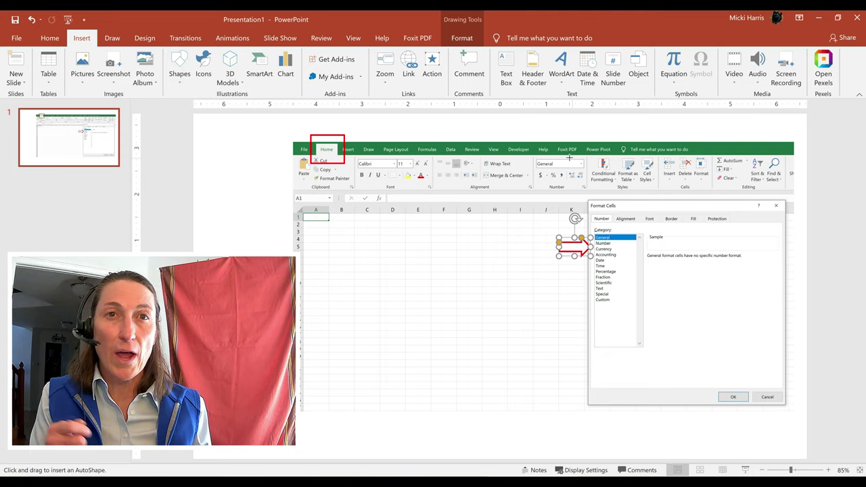
left_click_drag(570, 157, 591, 174)
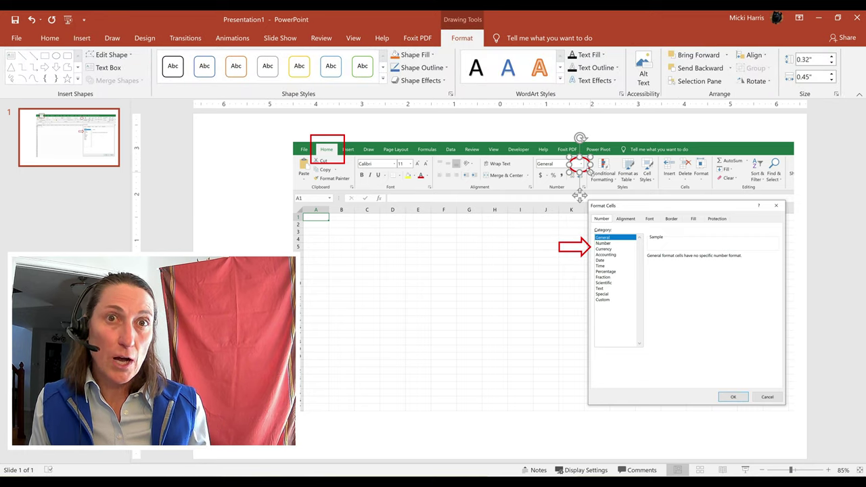
left_click(514, 234)
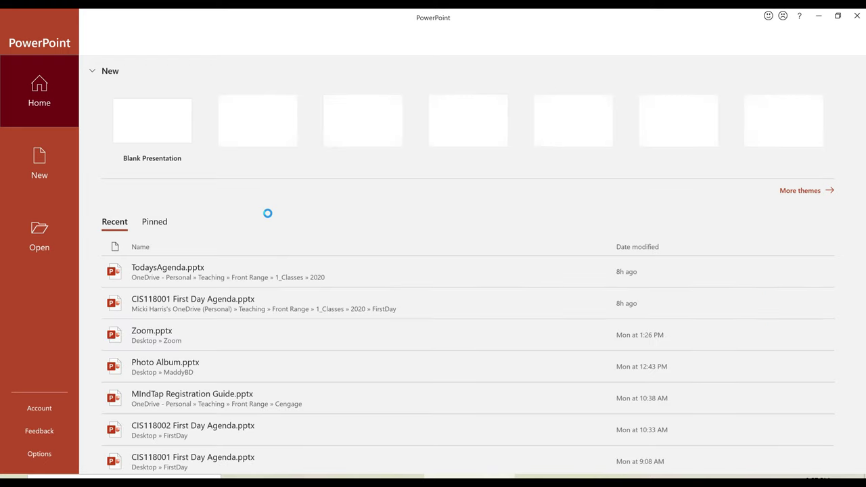
Step: Create a blank presentation and apply the Blank layout to its first slide
left_click(155, 130)
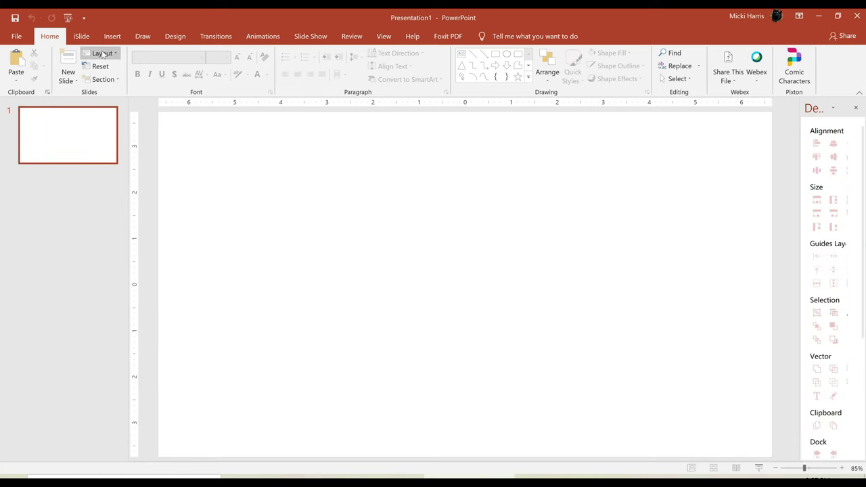
left_click(102, 53)
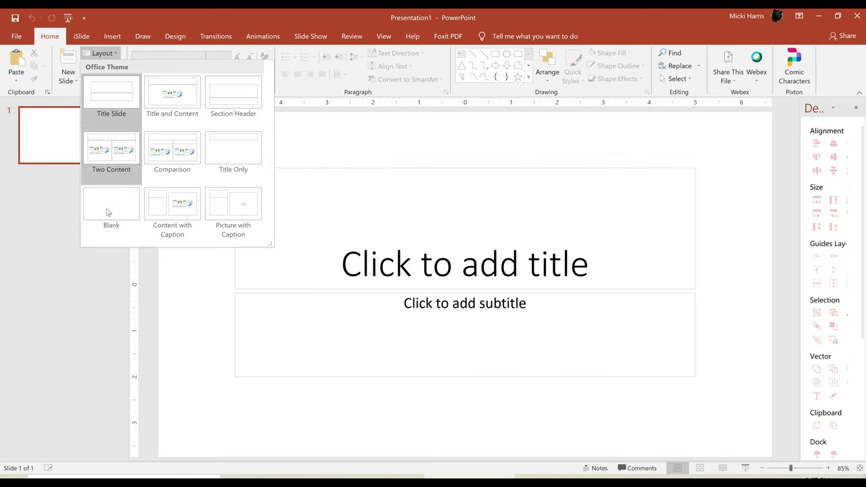
left_click(106, 209)
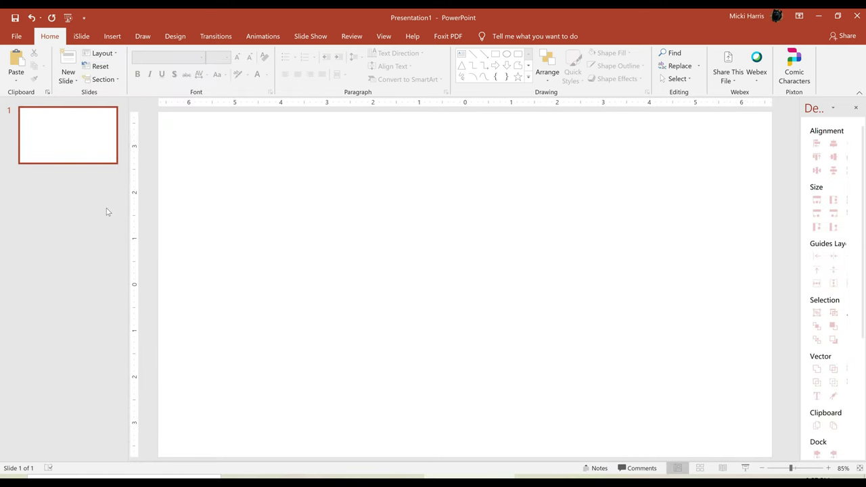
Step: Draw a rounded rectangle about 1.14" high and 2.71" wide in the upper part of the slide
left_click(112, 36)
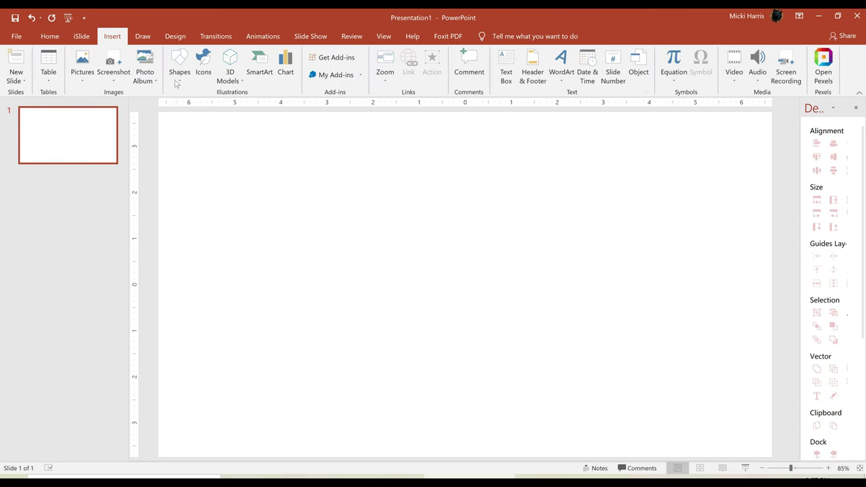
left_click(178, 78)
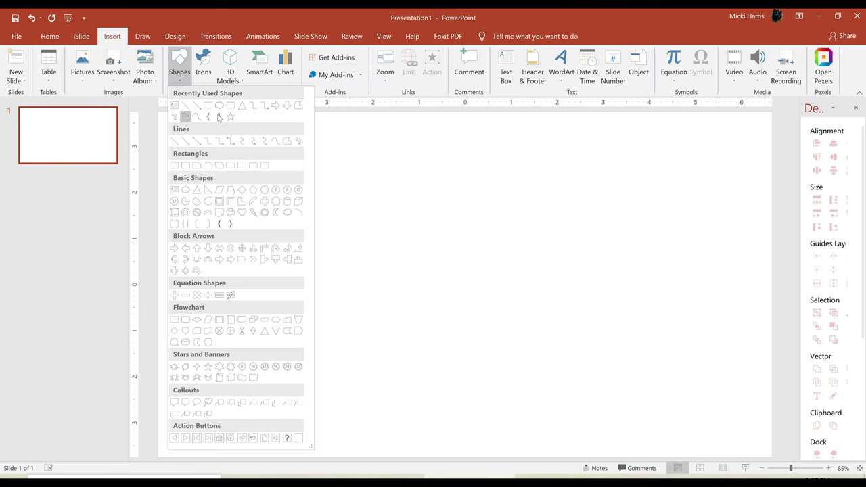
left_click(231, 105)
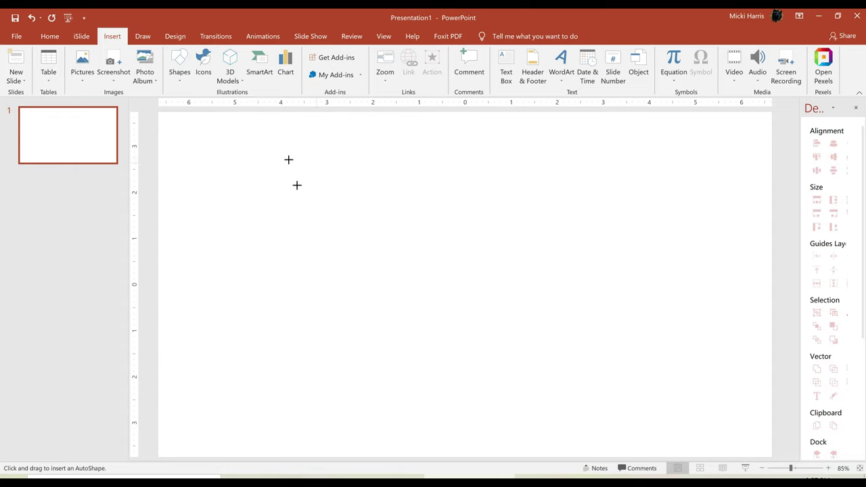
left_click_drag(288, 160, 413, 212)
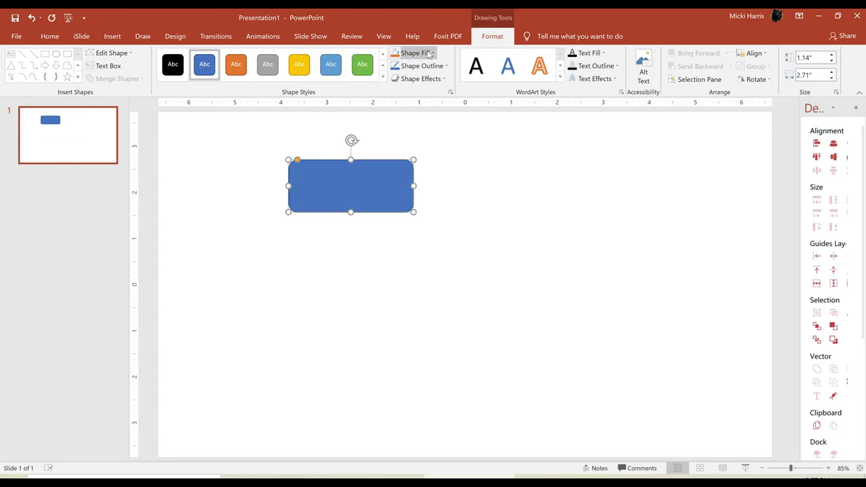
Step: Format the rounded rectangle with no fill and a standard red outline of 2¼ pt weight
left_click(428, 54)
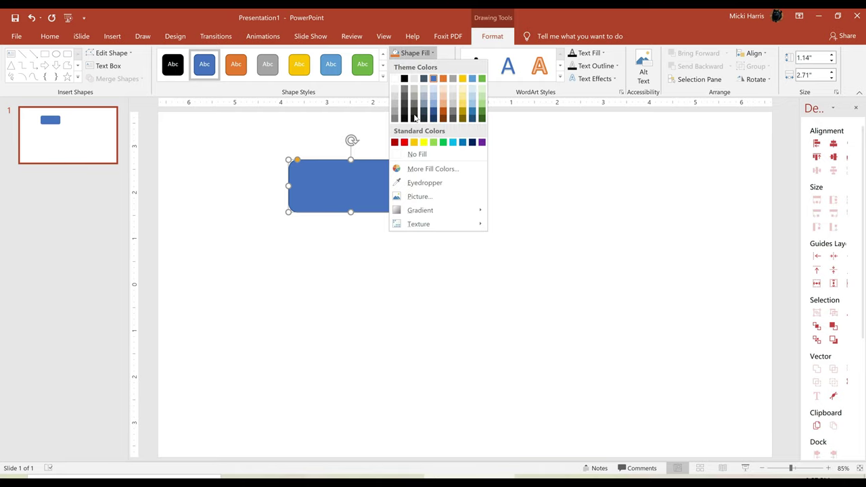
left_click(417, 151)
left_click(406, 67)
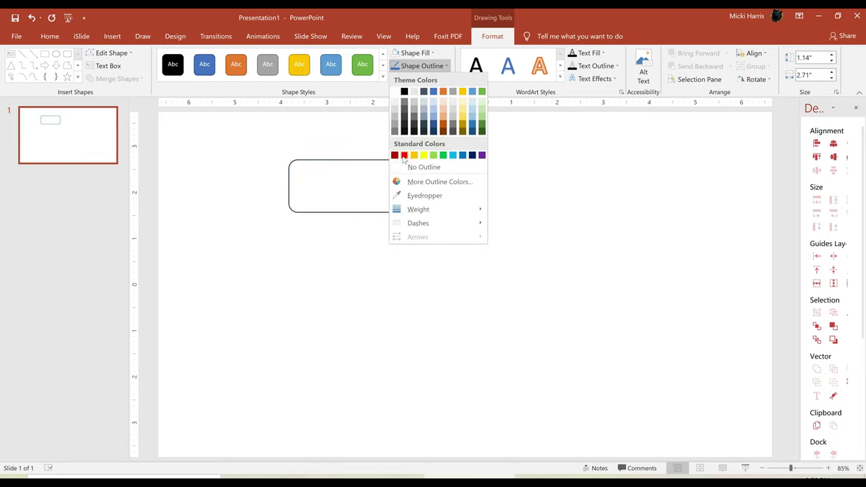
left_click(404, 155)
left_click(419, 67)
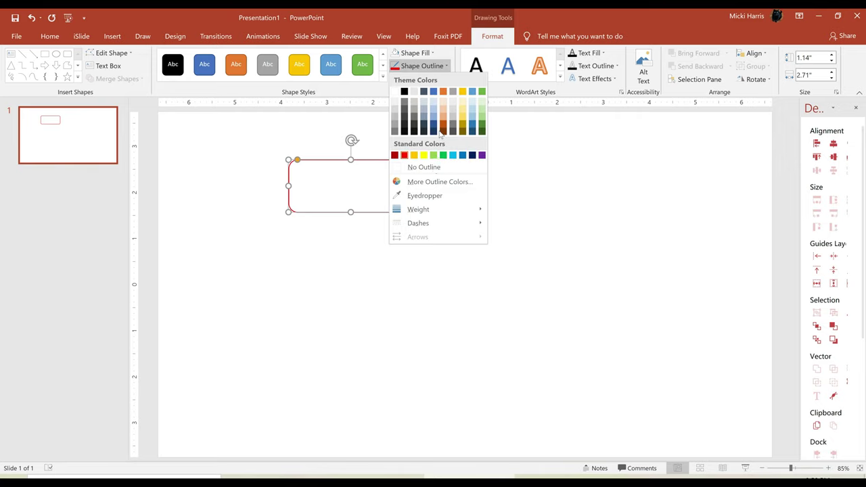
mouse_move(424, 211)
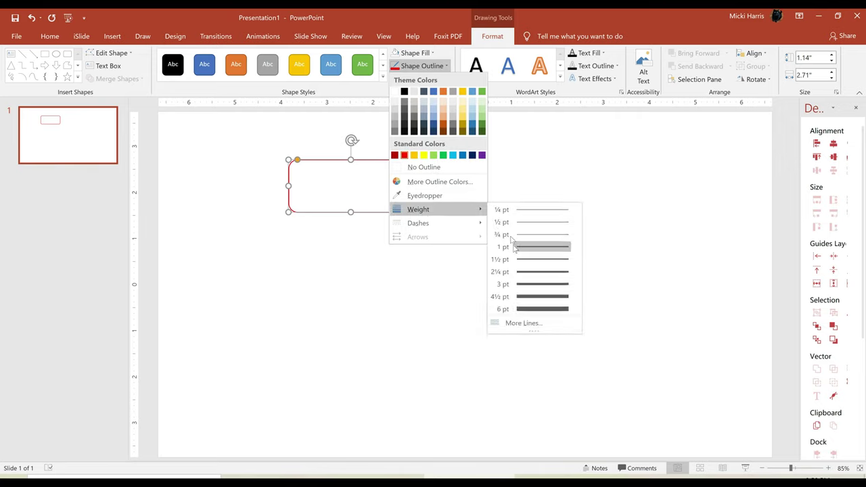
left_click(529, 273)
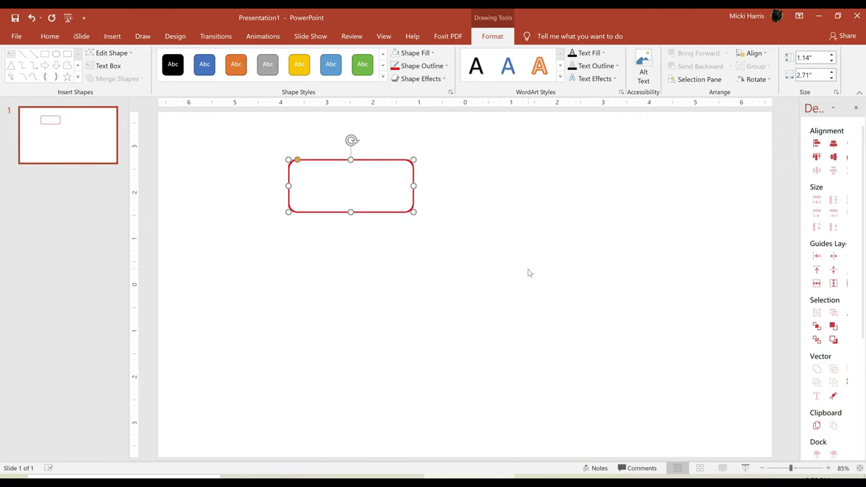
Step: Set the red-outlined rounded rectangle as the default shape and deselect it
right_click(413, 171)
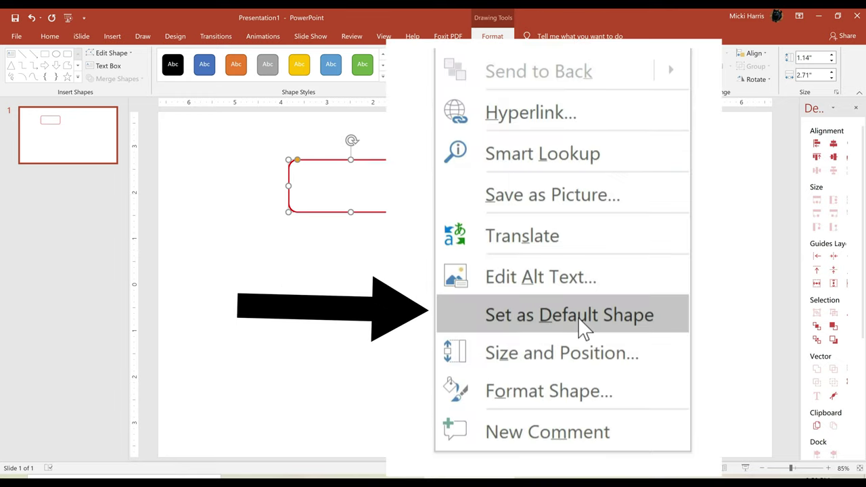
left_click(470, 284)
left_click(471, 282)
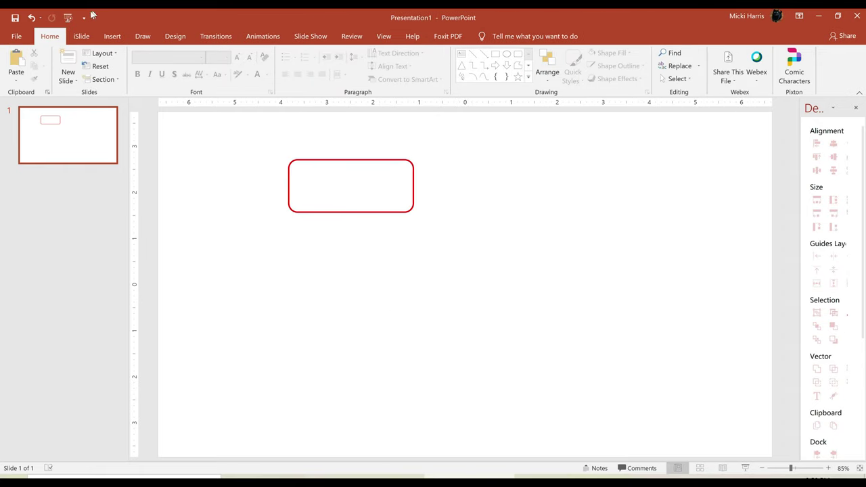
Step: Draw a second, narrower rounded rectangle just to the right of the first one to test the default shape formatting
left_click(113, 36)
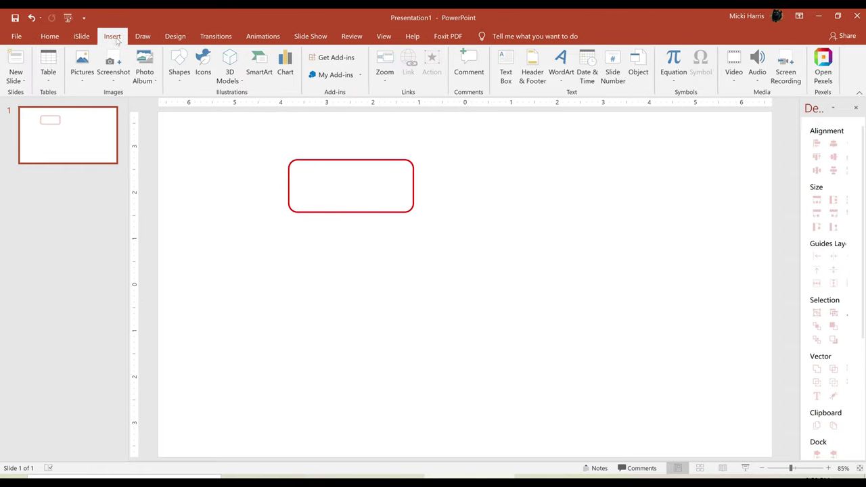
left_click(179, 67)
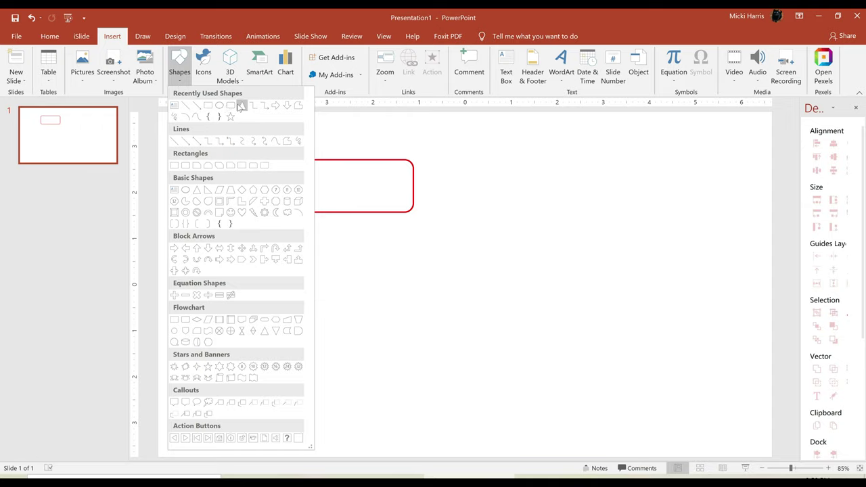
left_click(230, 106)
left_click_drag(435, 173, 529, 229)
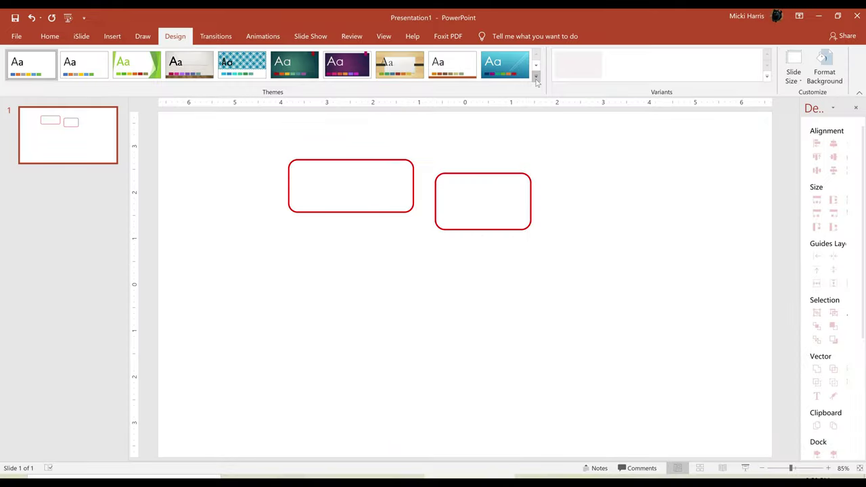
Step: Save the current theme as an Office Theme file named Screenshots
left_click(536, 78)
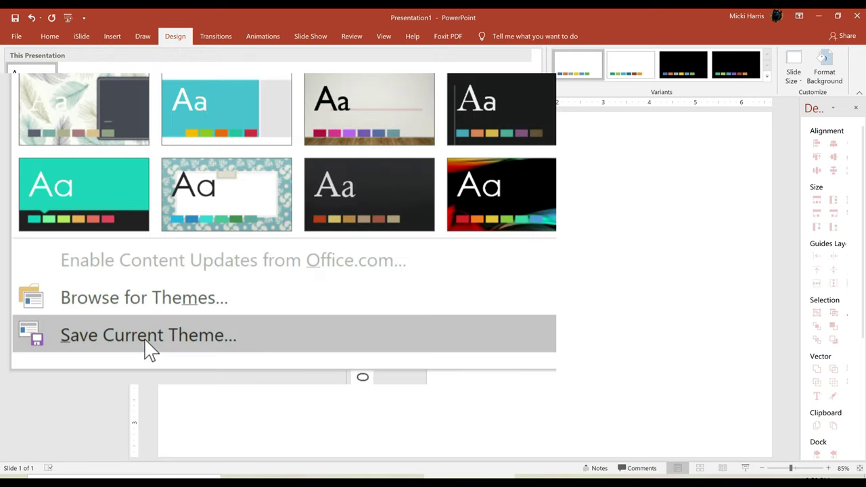
left_click(52, 269)
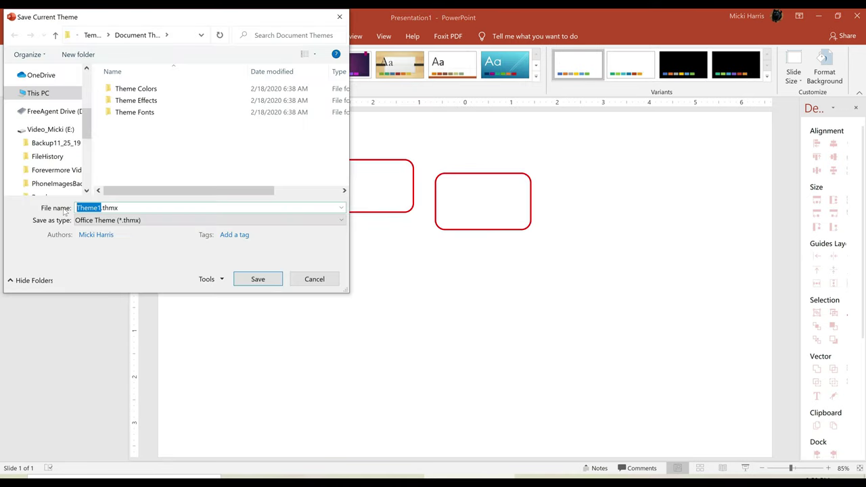
type("Screenshots")
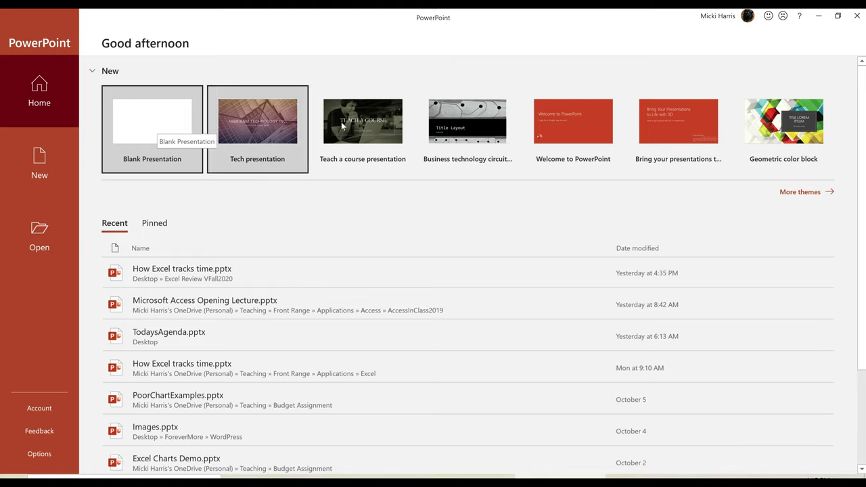
Step: Create a new presentation from the custom Screenshots theme
left_click(799, 193)
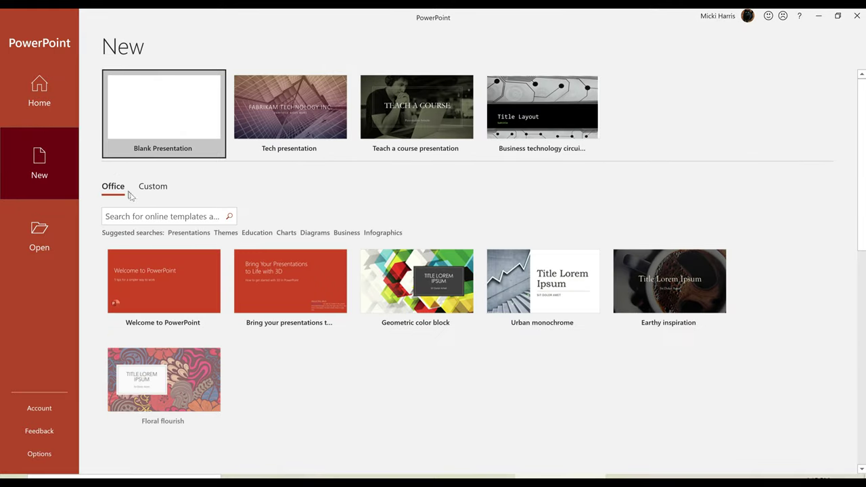
left_click(161, 191)
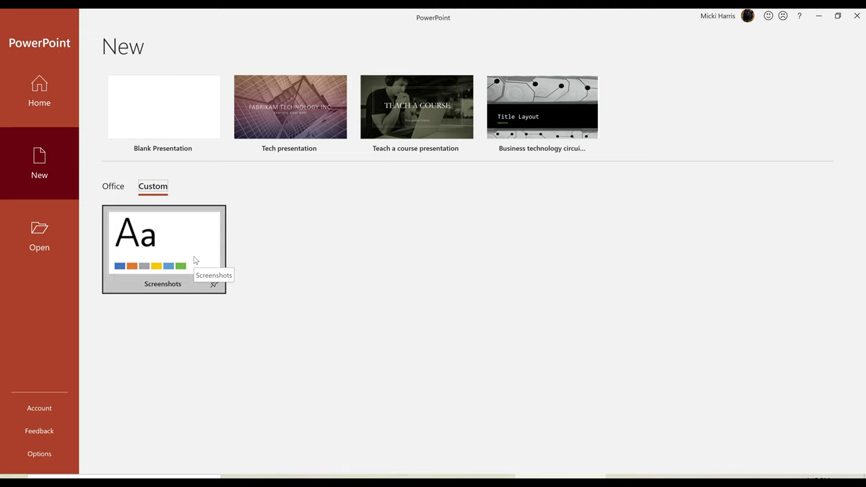
left_click(194, 259)
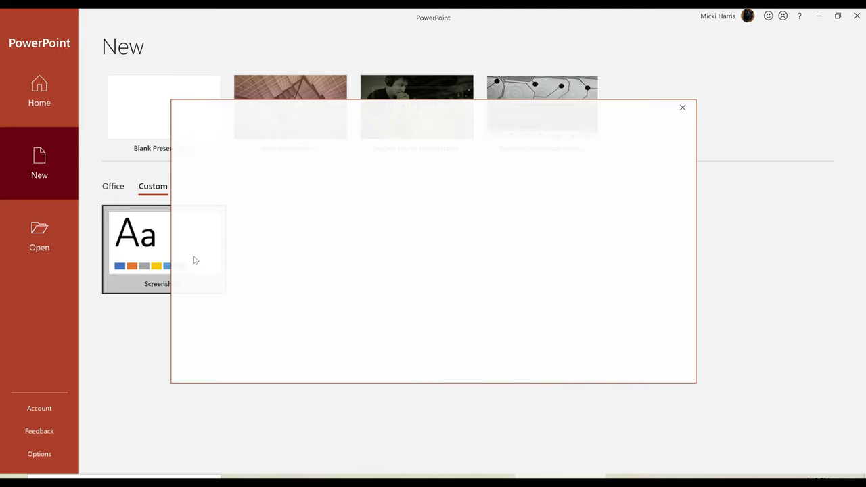
left_click(492, 194)
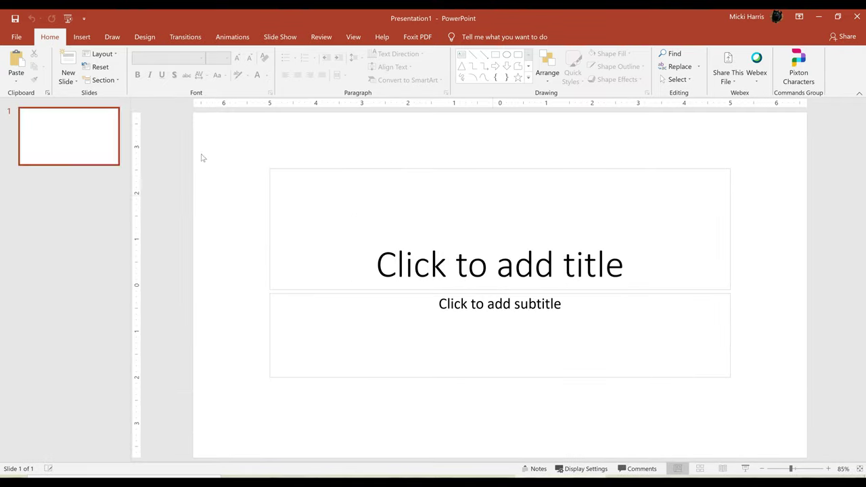
Step: Apply the Blank layout to the slide and draw a rectangle about 1.99" wide and 1.73" high in its upper-left area
left_click(100, 54)
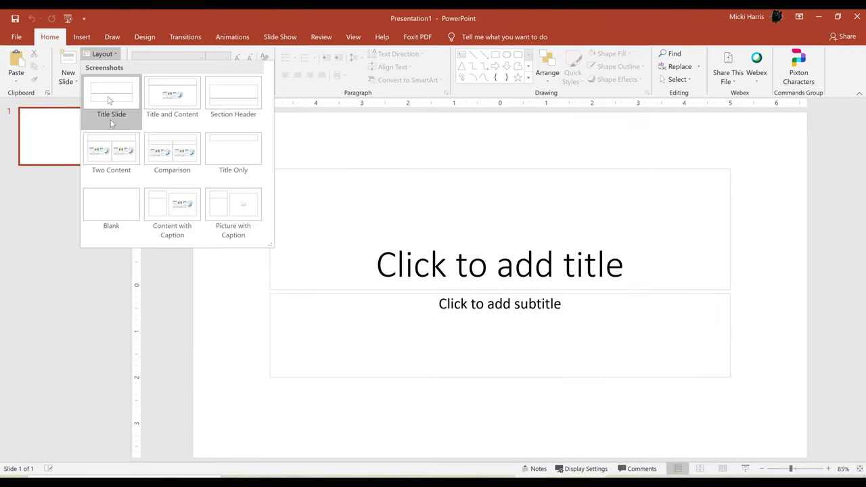
left_click(109, 218)
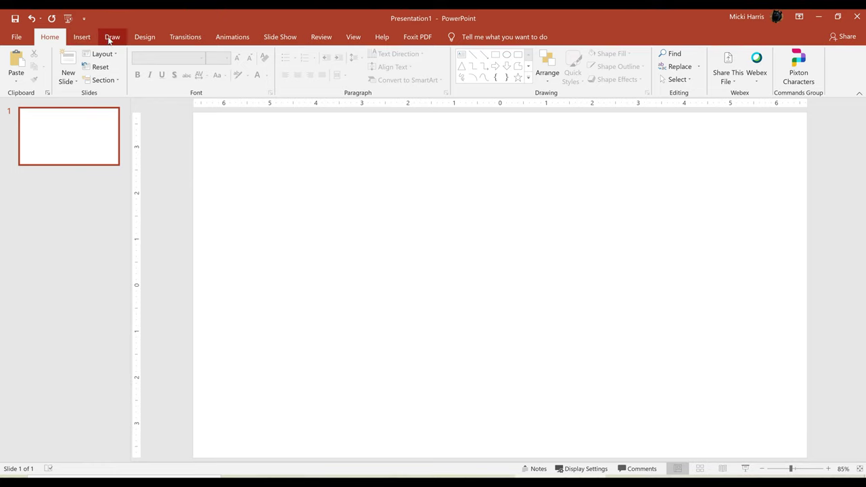
left_click(82, 38)
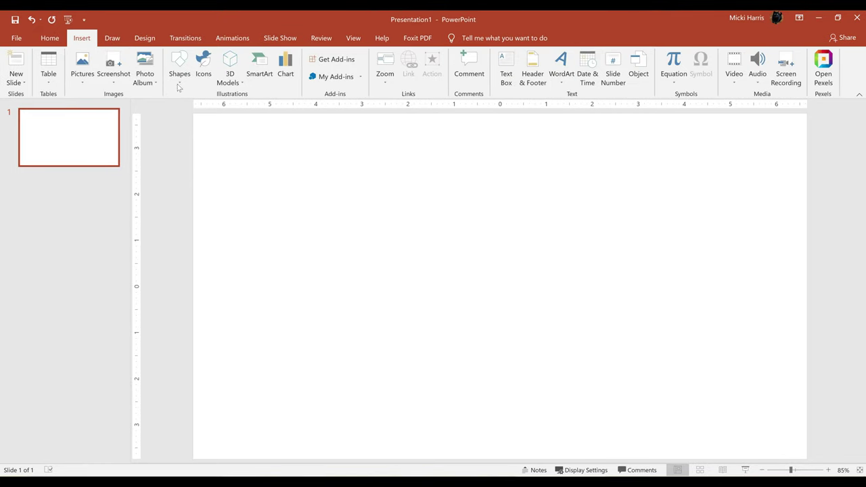
left_click(181, 85)
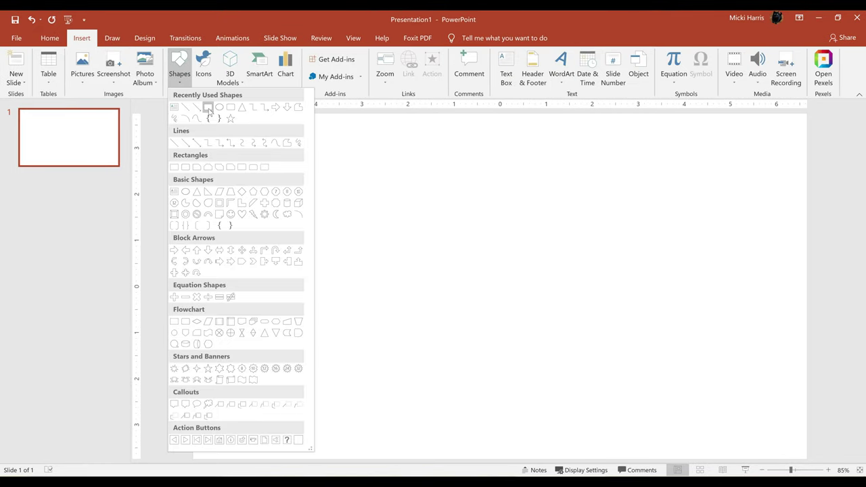
mouse_move(309, 175)
left_mouse_down()
mouse_move(355, 253)
mouse_move(401, 255)
left_mouse_up()
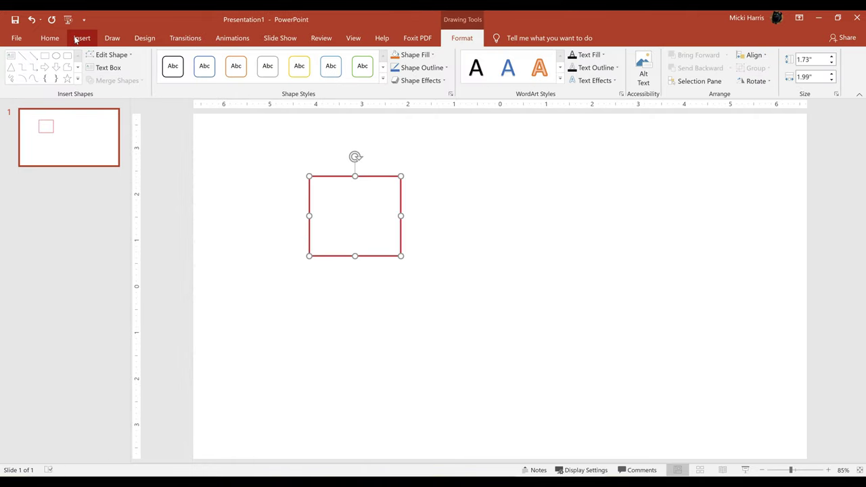
Step: Draw an oval to the right of the rectangle to test the default shape formatting
left_click(79, 38)
left_click(179, 71)
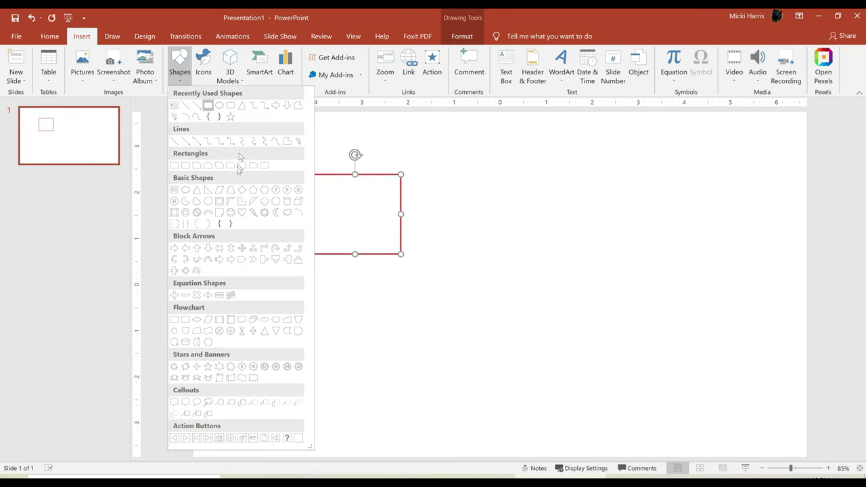
left_click(220, 107)
left_click_drag(487, 179, 592, 266)
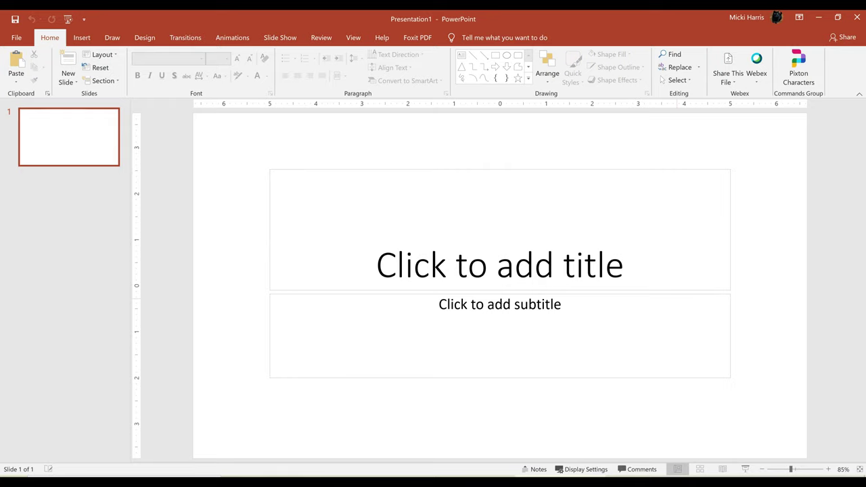
Step: Apply the custom Screenshots theme to the new presentation
left_click(137, 39)
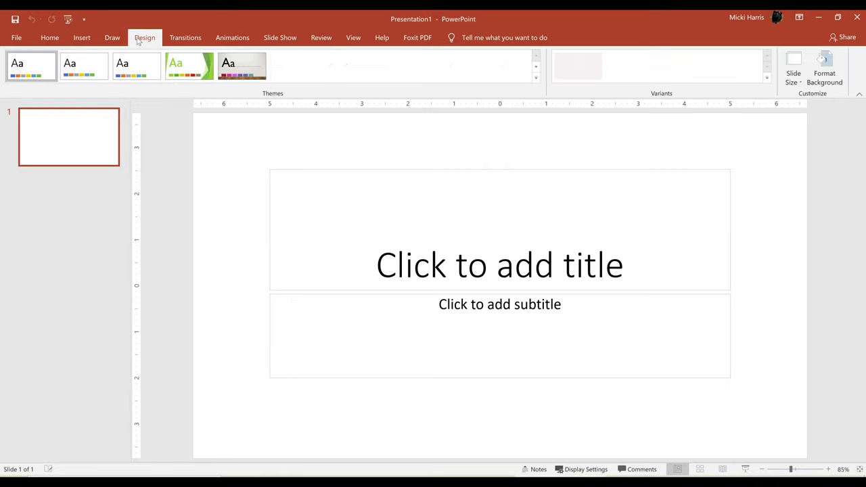
left_click(536, 79)
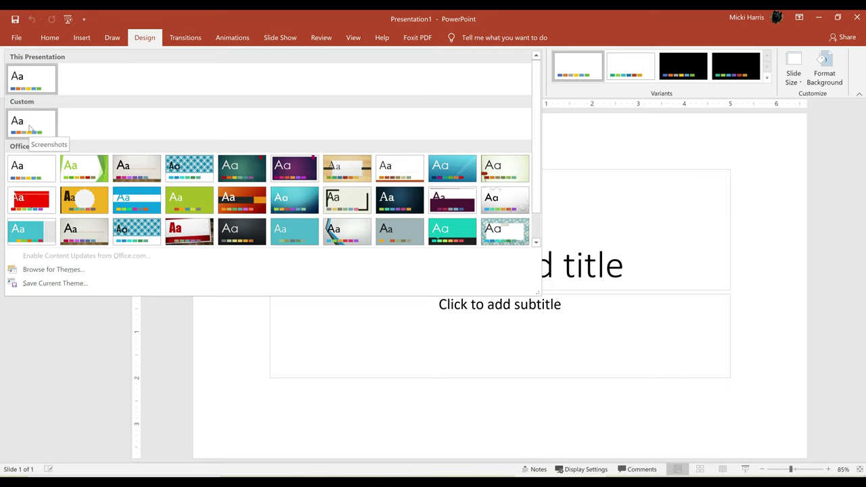
left_click(29, 128)
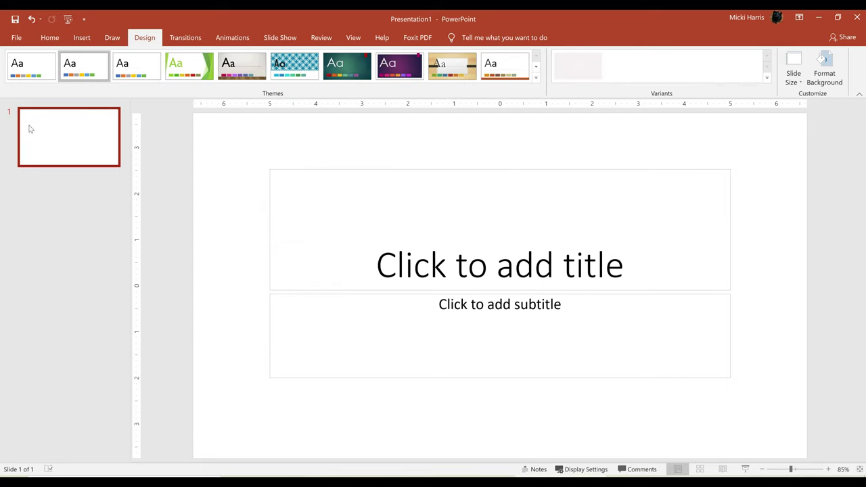
Step: Insert a shape over the upper-left corner of the title placeholder to test the applied theme's default formatting
left_click(80, 38)
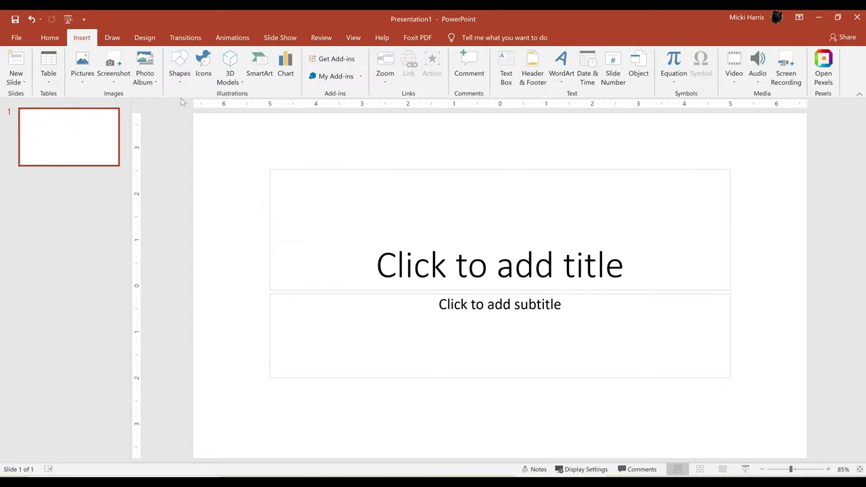
left_click(178, 68)
left_click_drag(265, 142, 358, 209)
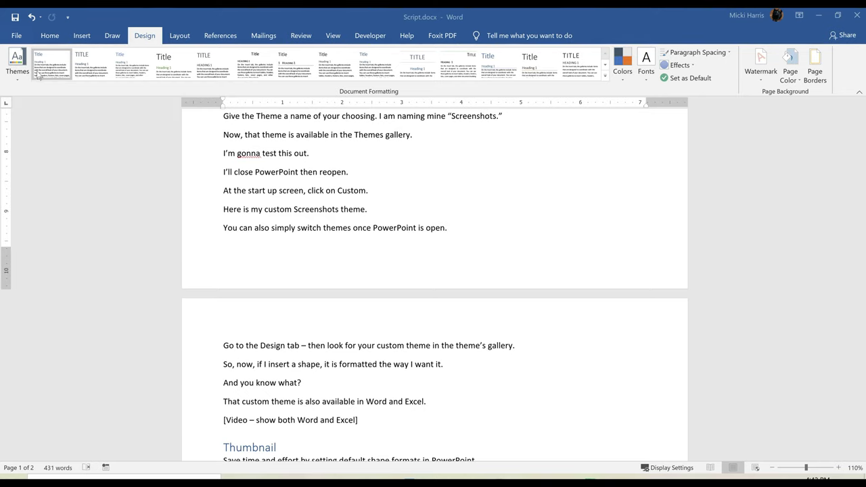
Step: Switch to Word and Excel and check each program's available themes for the custom Screenshots theme
left_click(17, 78)
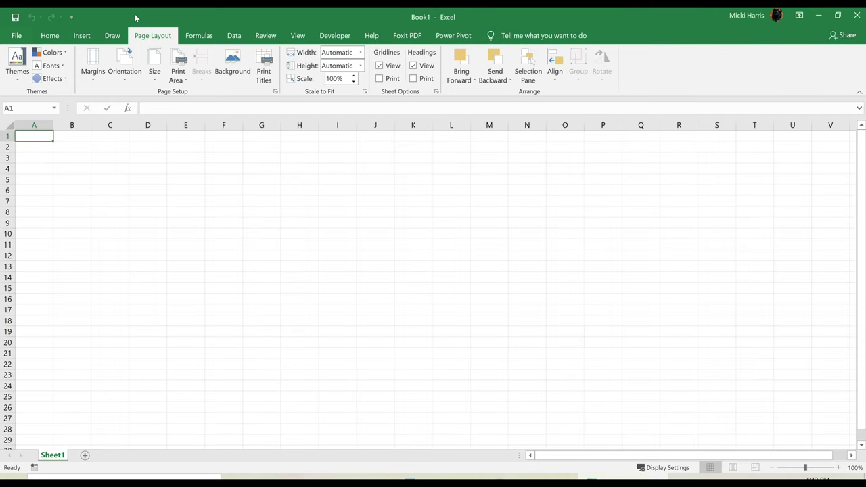
left_click(15, 79)
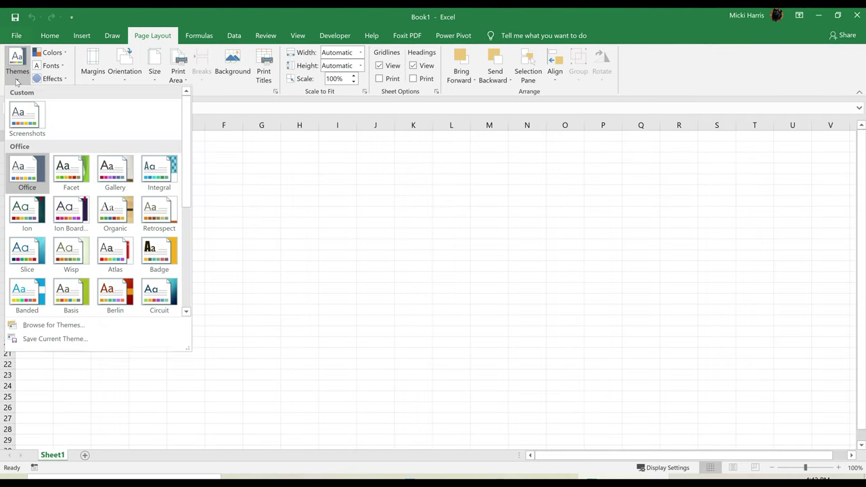